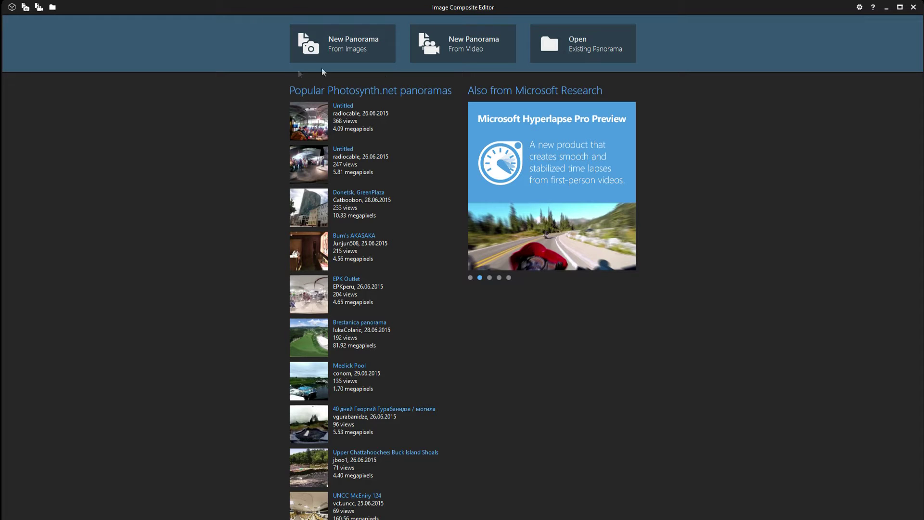
- Create a new panorama from the five photos IMG_7242 through IMG_7246
left_click(374, 46)
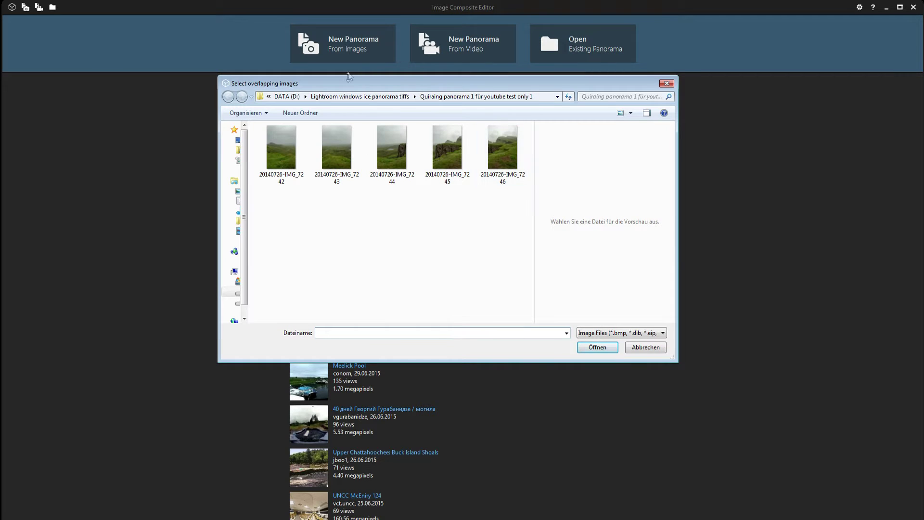
left_click(279, 181)
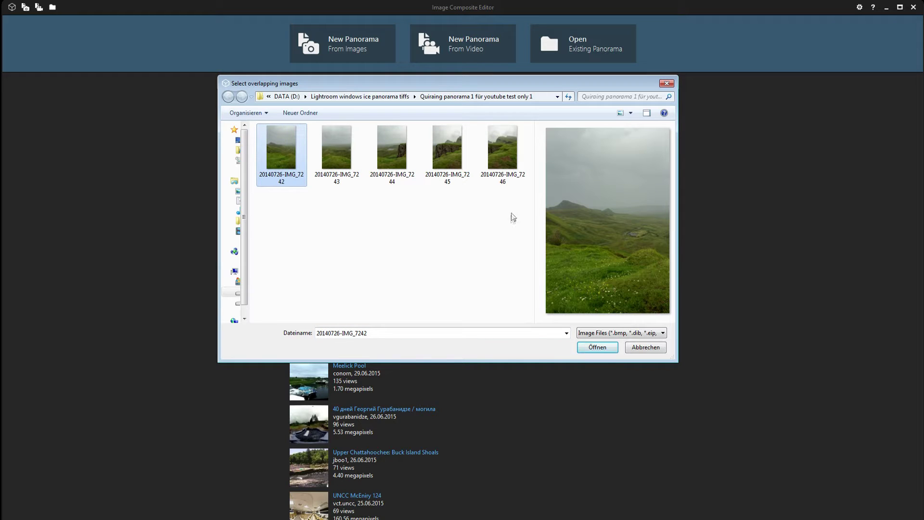
left_click(507, 154, "shift")
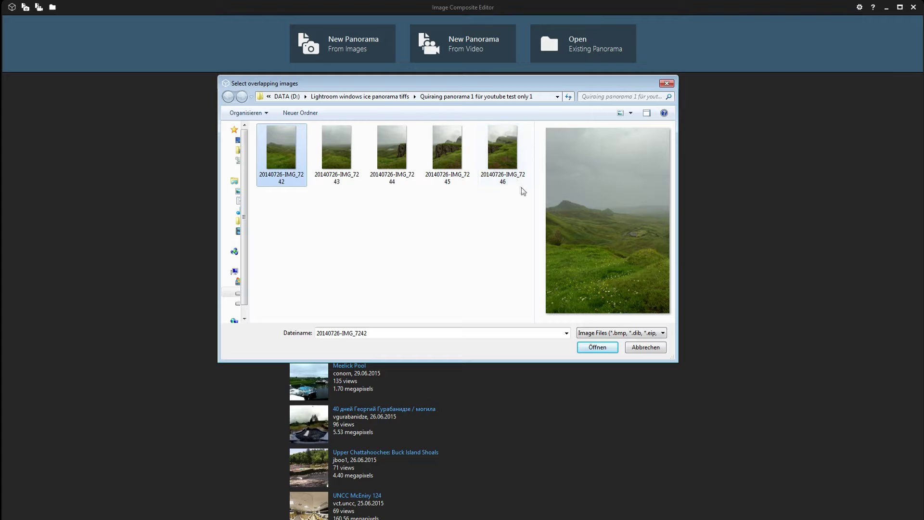
left_click(596, 347)
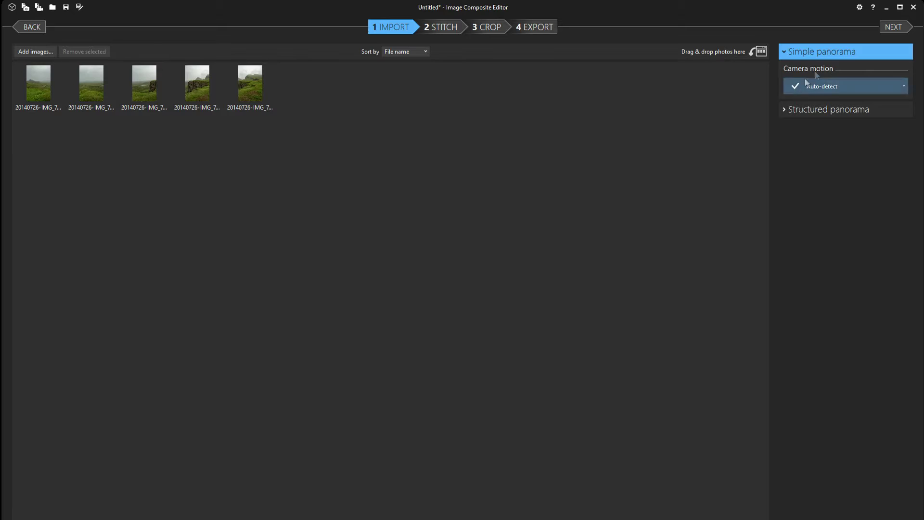
- Switch the project to a structured panorama laid out in 3 columns and 2 rows
left_click(781, 110)
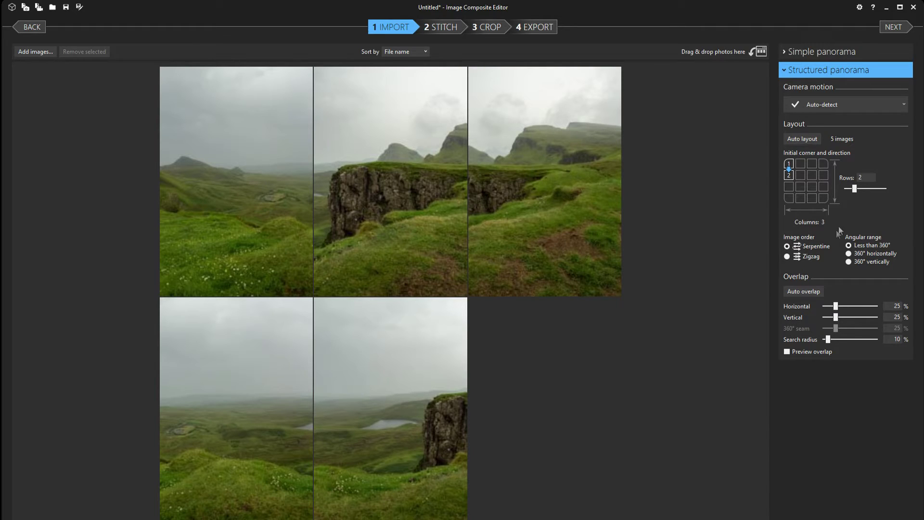
- Switch the project back to a simple panorama layout
left_click(806, 51)
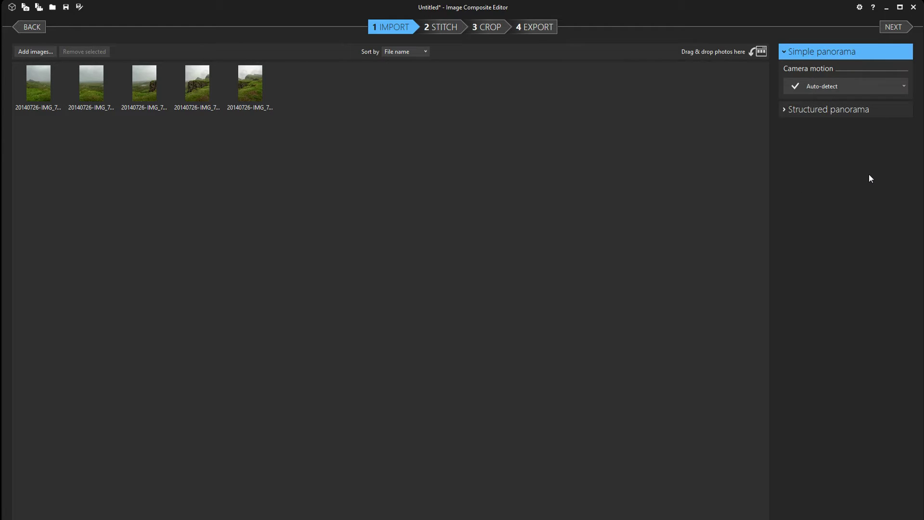
- Stitch the five photos with Rotating motion into a panorama shown in Perspective projection
left_click(904, 31)
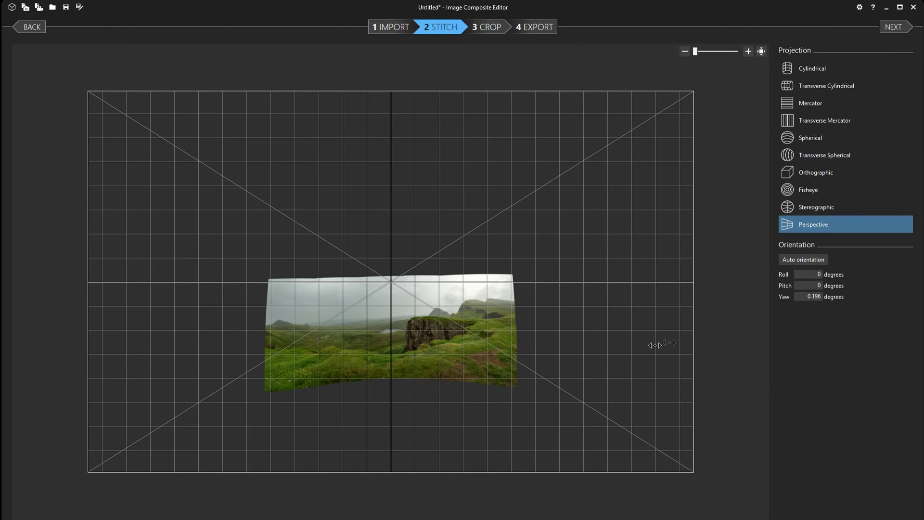
- Preview each projection from Cylindrical through Stereographic and Perspective, then settle on Spherical
scroll(539, 347, "up", 2)
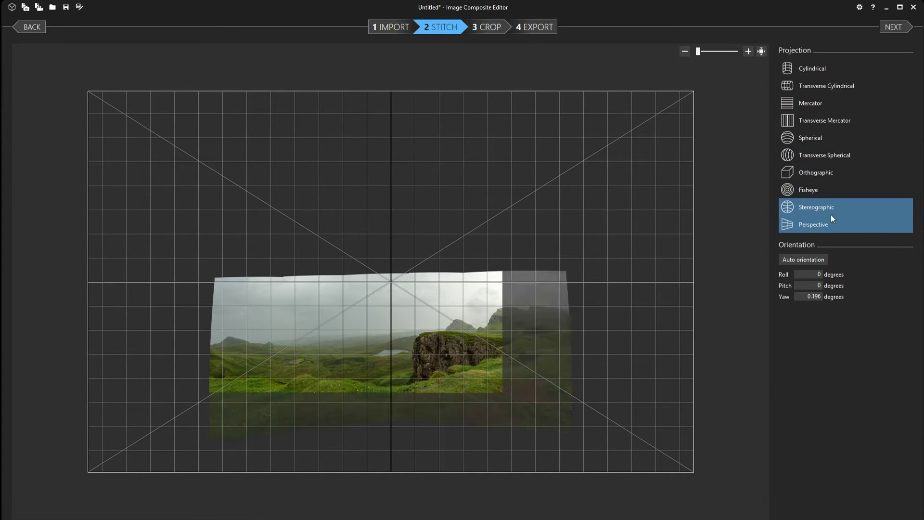
left_click(847, 71)
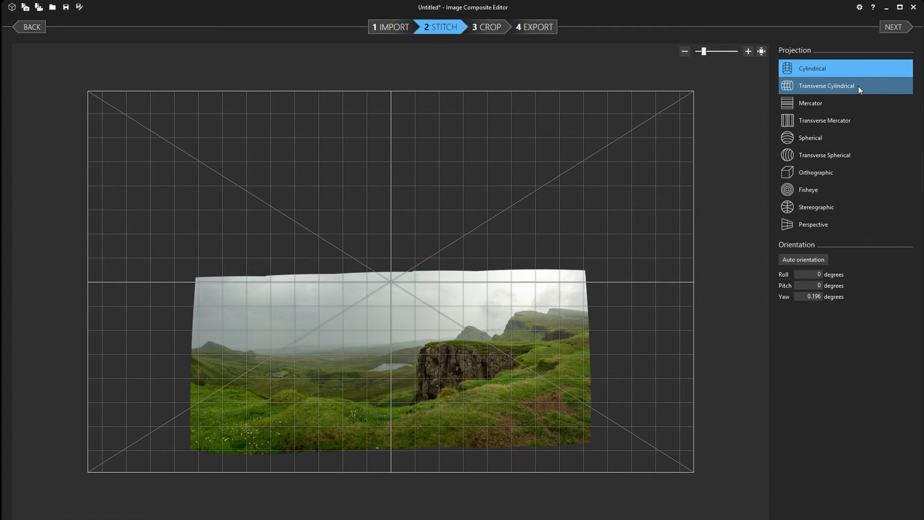
left_click(858, 86)
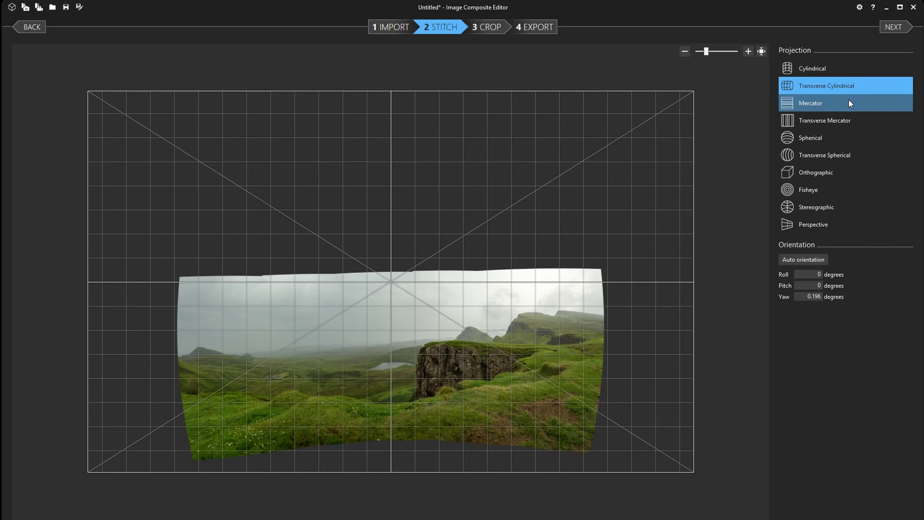
left_click(848, 103)
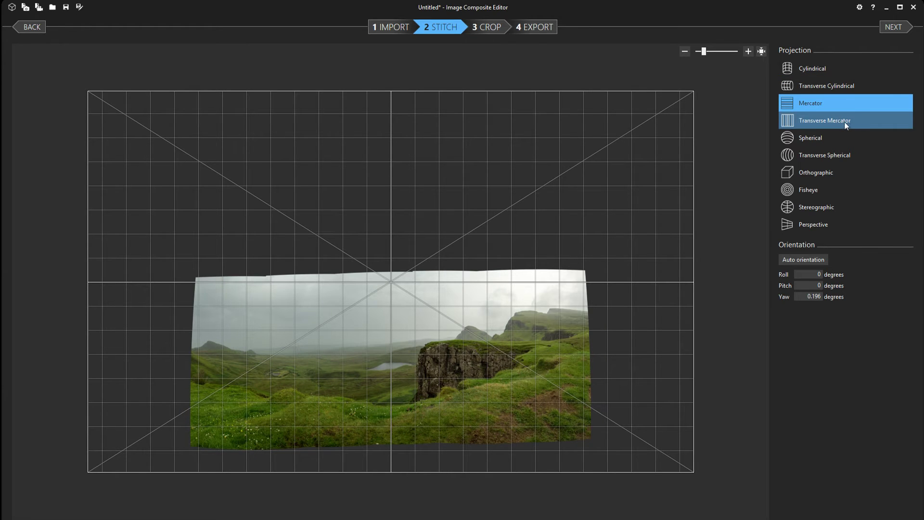
left_click(846, 123)
left_click(848, 139)
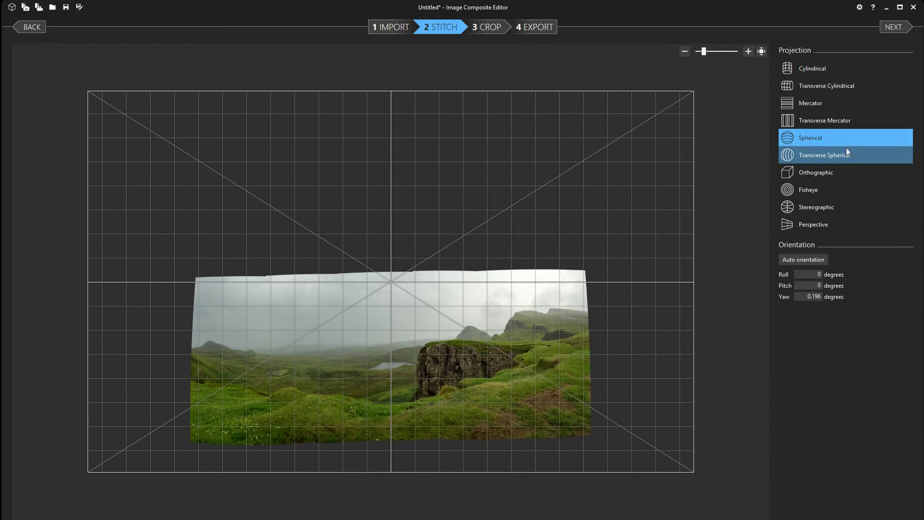
left_click(848, 154)
left_click(847, 175)
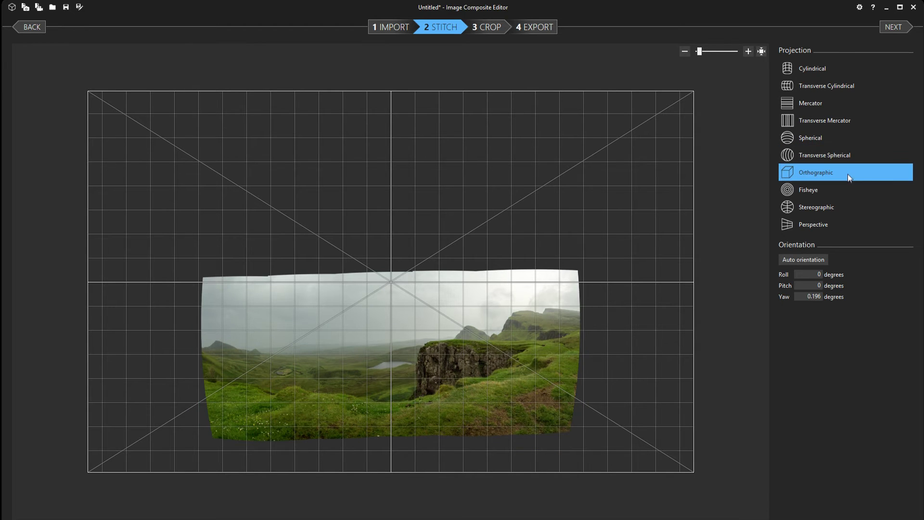
left_click(847, 184)
left_click(846, 201)
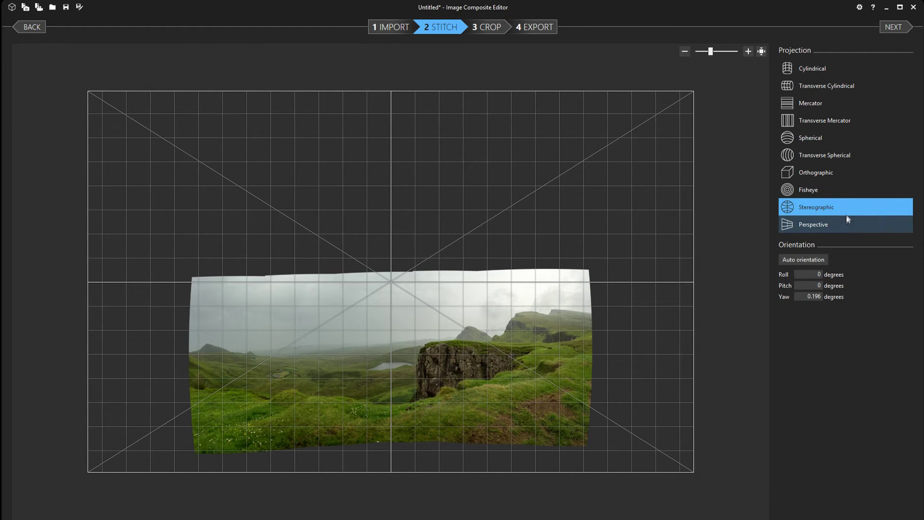
left_click(846, 224)
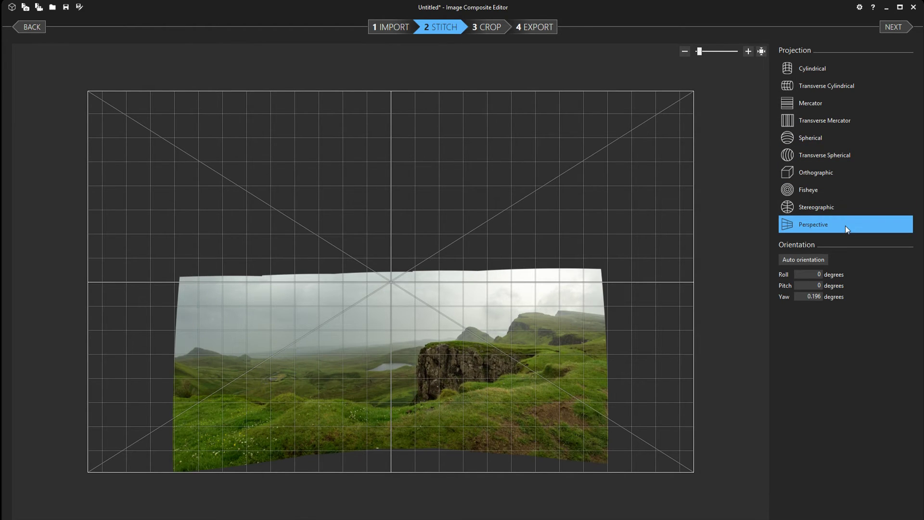
left_click(845, 141)
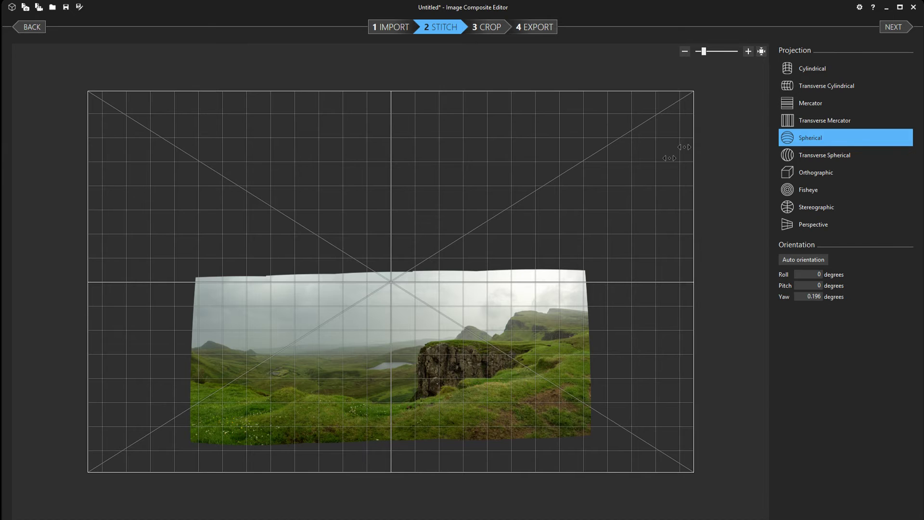
- Level the panorama's roll and pitch to -0.064 degrees and proceed to the Crop step
left_click_drag(711, 126, 717, 129)
left_click_drag(383, 187, 392, 169)
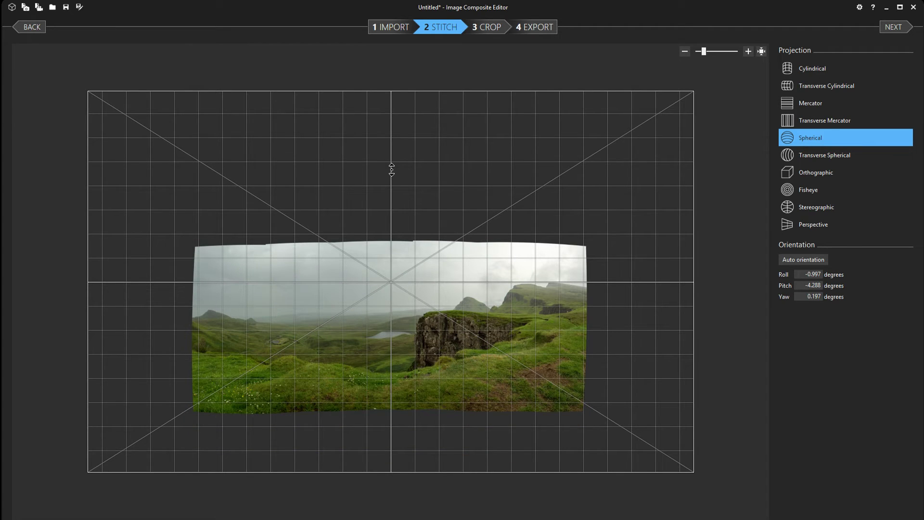
left_click_drag(392, 170, 386, 226)
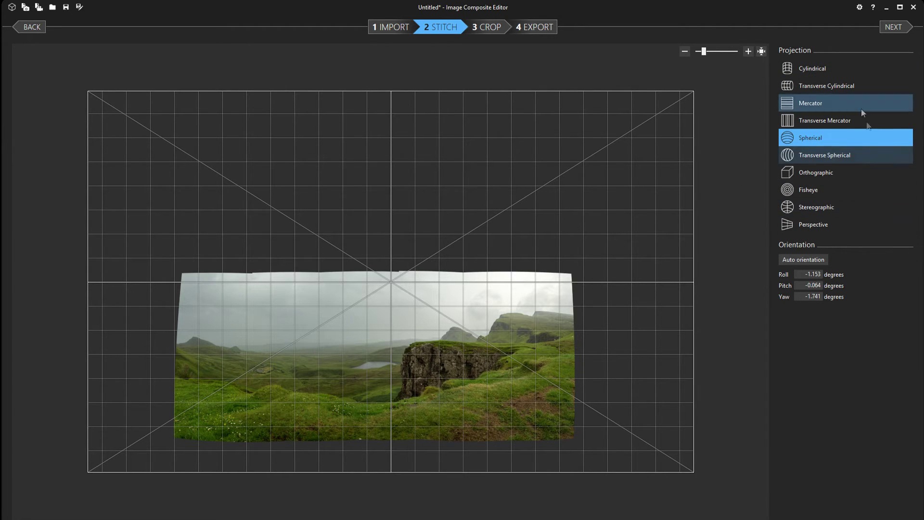
left_click(898, 29)
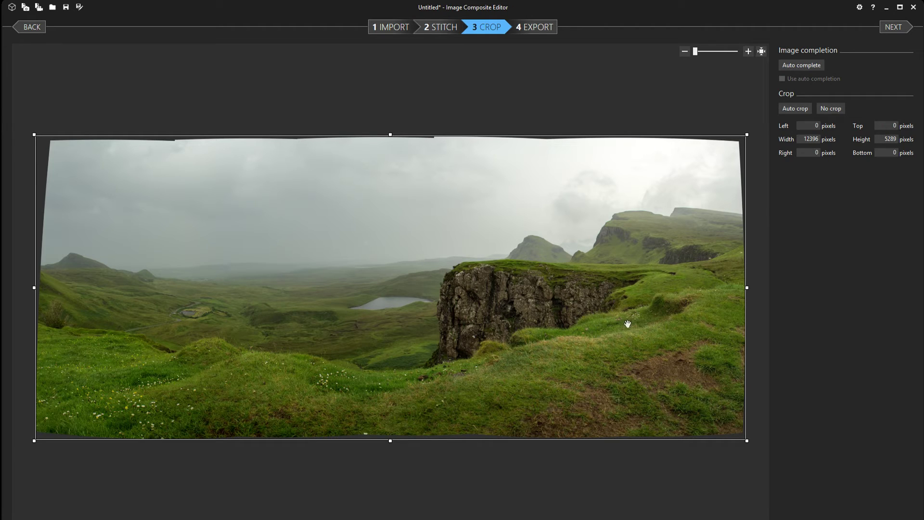
- Pan across the panorama and pull the top, left and bottom crop edges inward
scroll(591, 363, "up", 3)
left_click_drag(503, 371, 654, 356)
left_click_drag(337, 337, 575, 303)
left_click_drag(408, 308, 553, 320)
left_click_drag(337, 312, 398, 278)
scroll(397, 278, "down", 5)
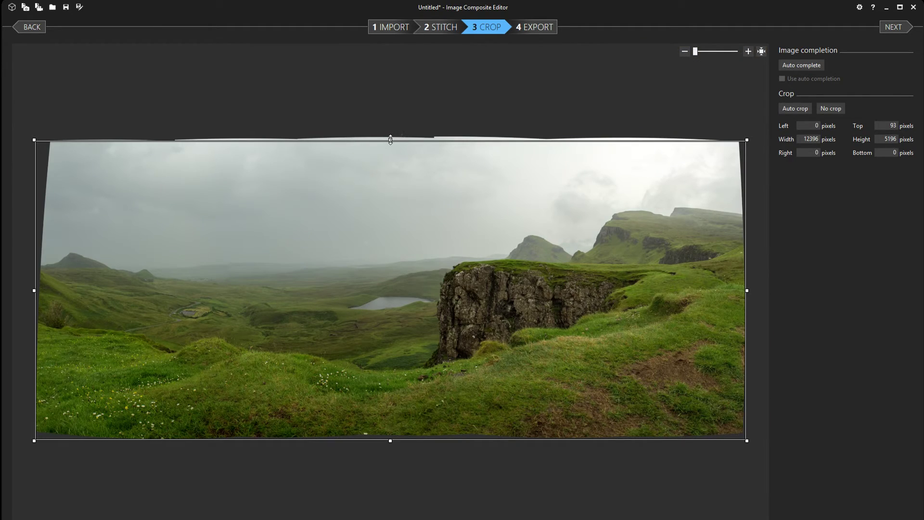
left_click_drag(390, 139, 390, 140)
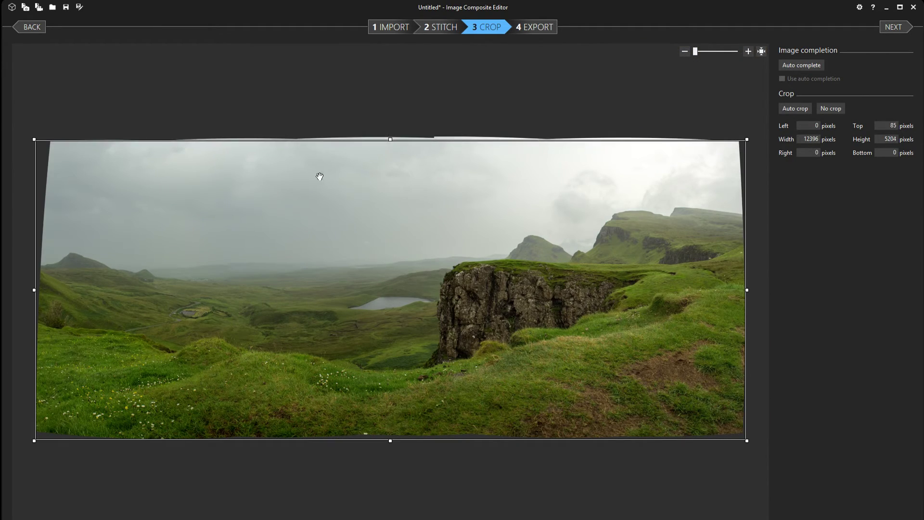
left_click_drag(35, 289, 51, 288)
left_click_drag(402, 439, 401, 432)
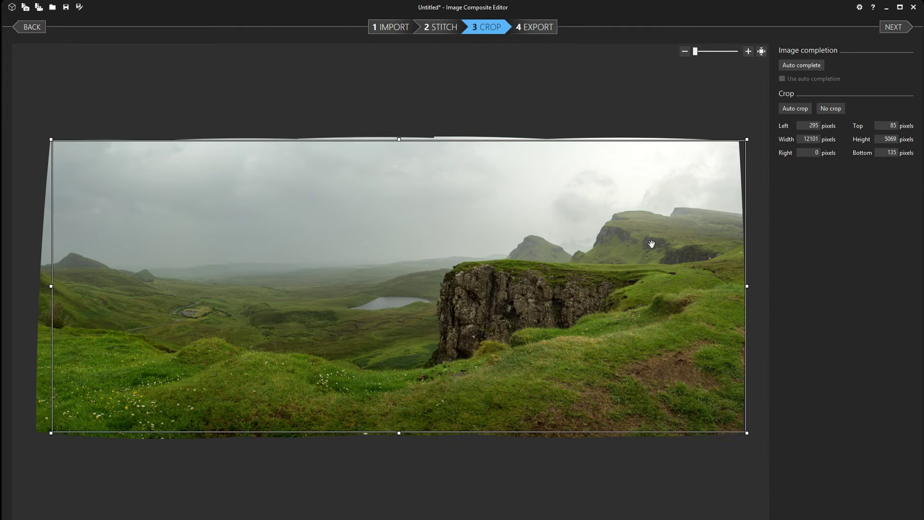
- Auto crop to a clean 12008 × 5079 rectangle, inspect the edges, and advance to Export
left_click(794, 110)
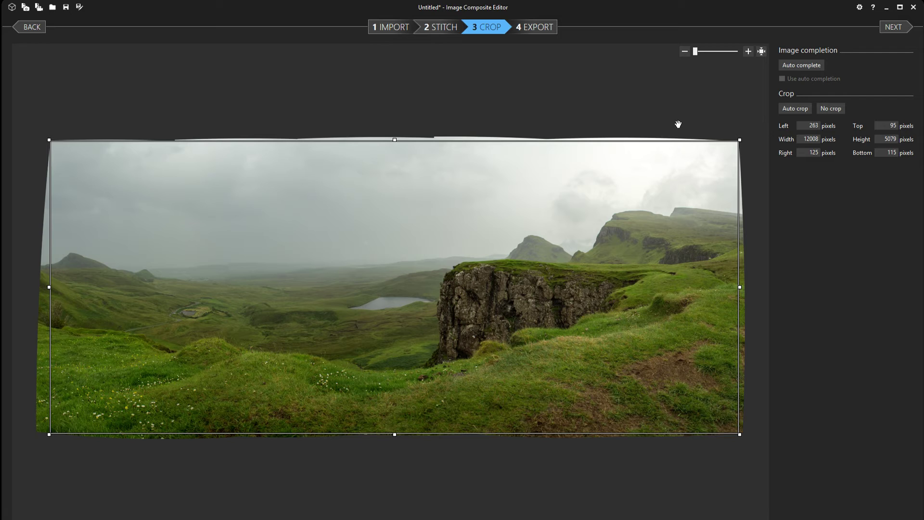
scroll(678, 125, "up", 2)
left_click_drag(688, 140, 598, 145)
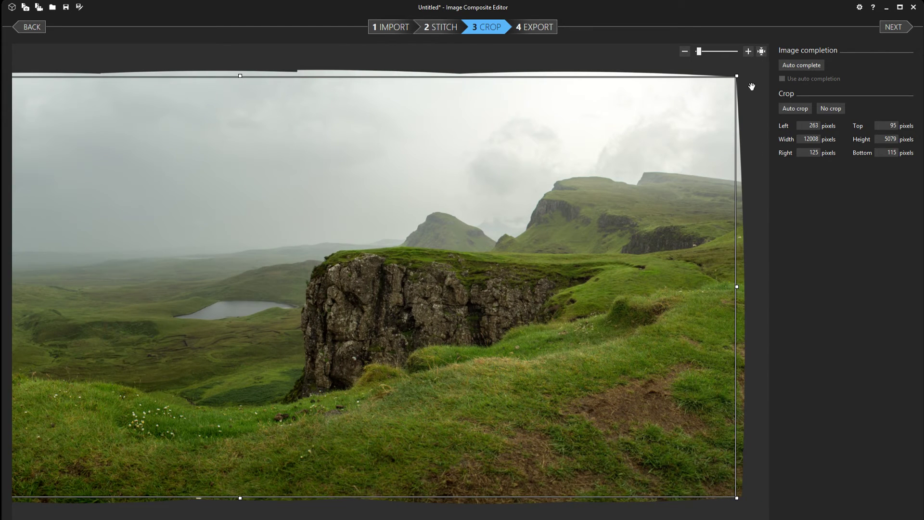
scroll(749, 89, "down", 2)
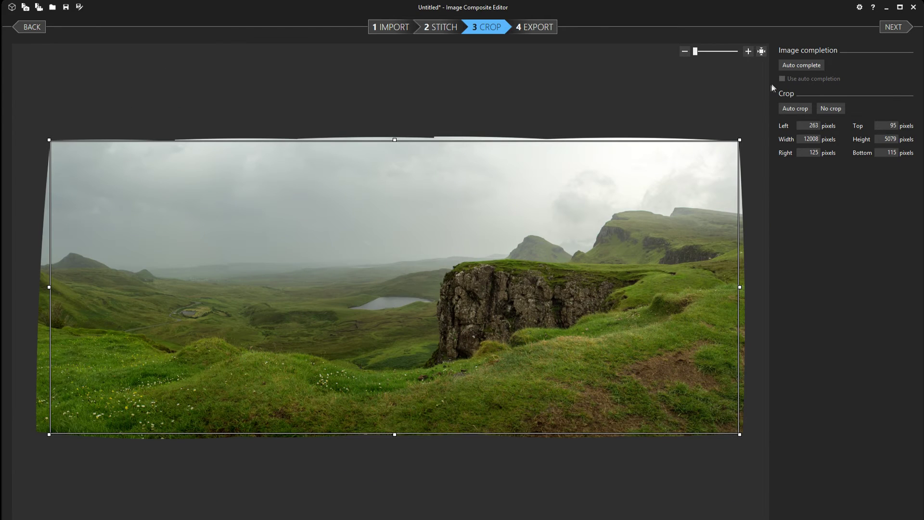
left_click(890, 28)
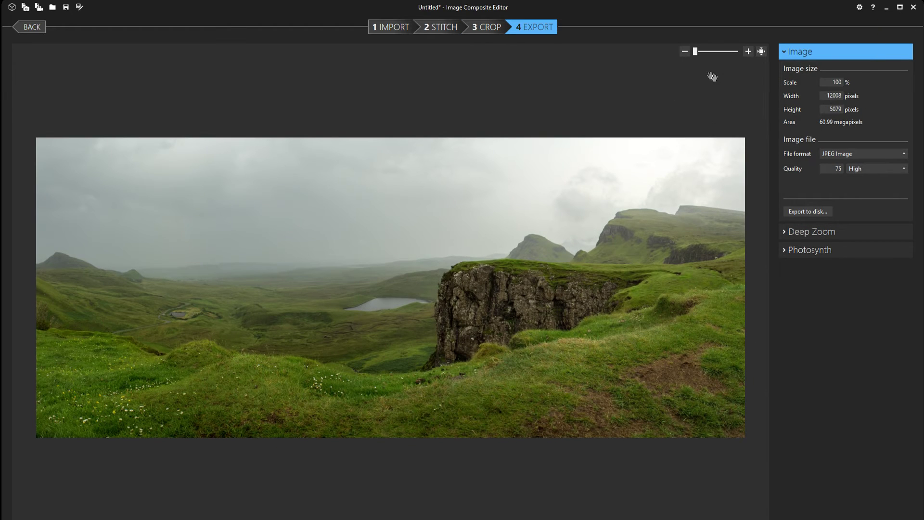
- Browse the Deep Zoom and Photosynth export options, then return to the Image settings
left_click(813, 232)
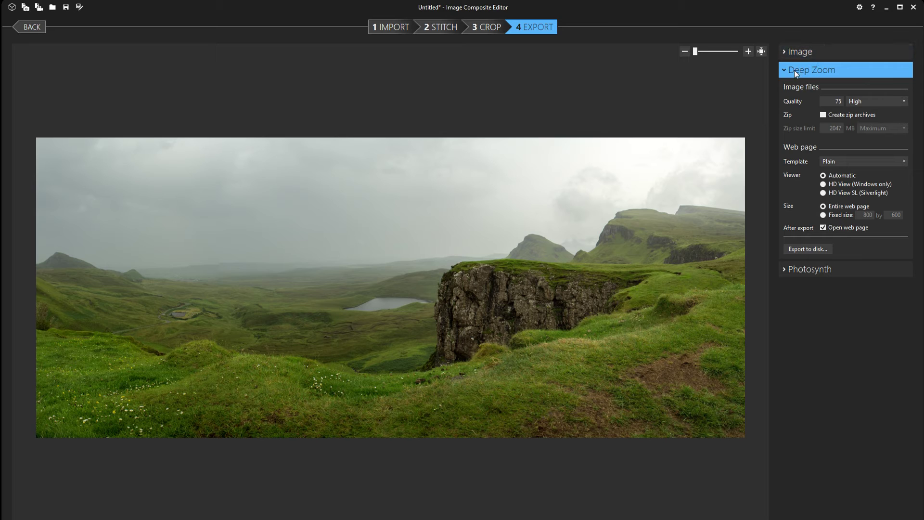
left_click(788, 270)
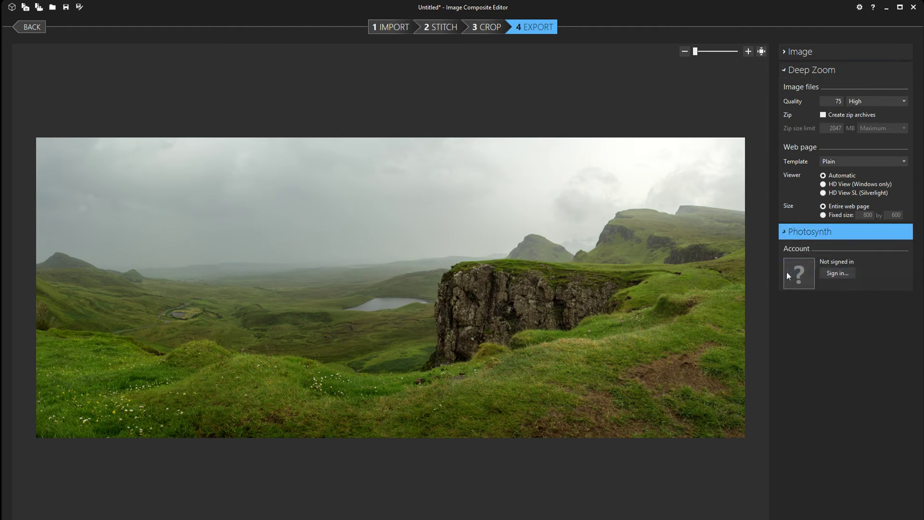
left_click(788, 53)
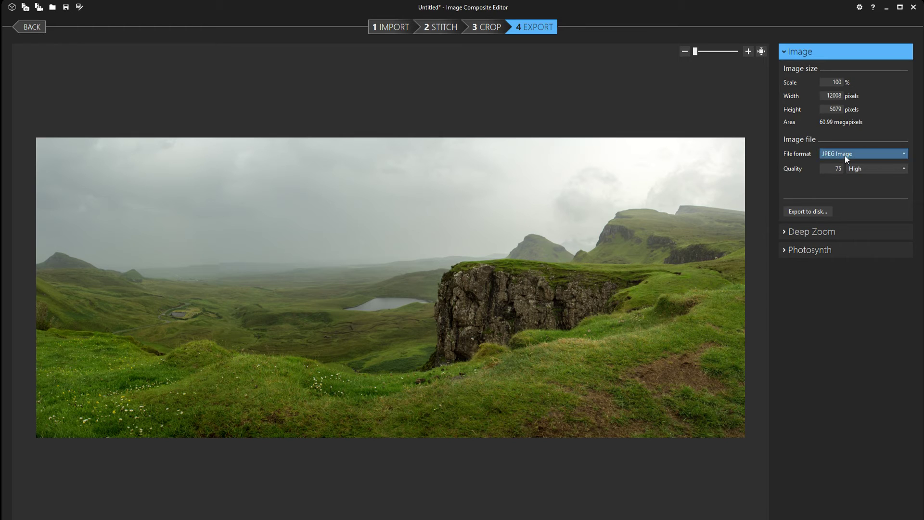
- Change the JPEG quality value from 75 to 100
double_click(822, 168)
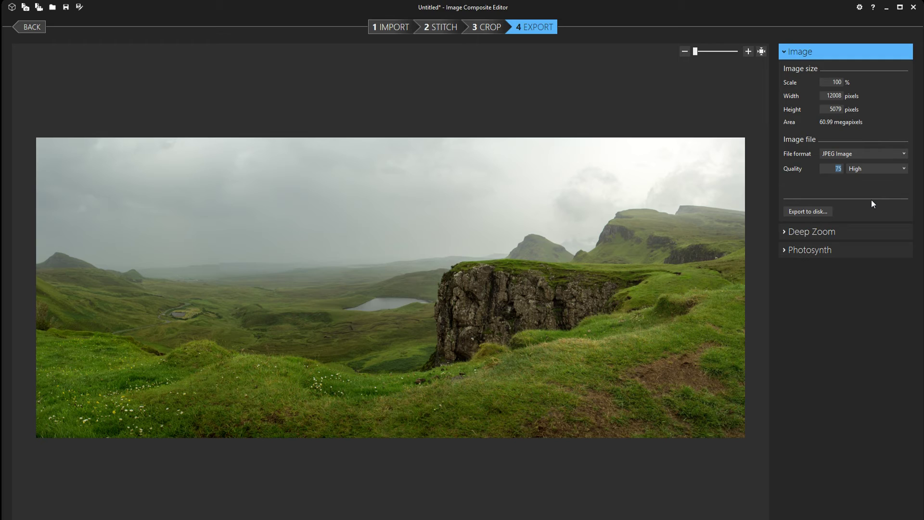
type("100")
- Save the panorama as JPEG 20140726-IMG_7242_stitch- in the photo folder, then close the editor
left_click(823, 211)
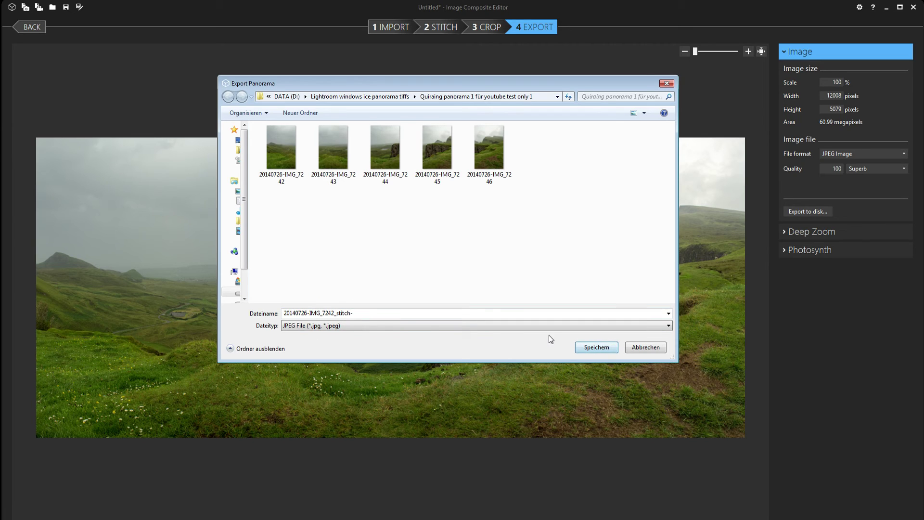
left_click(608, 348)
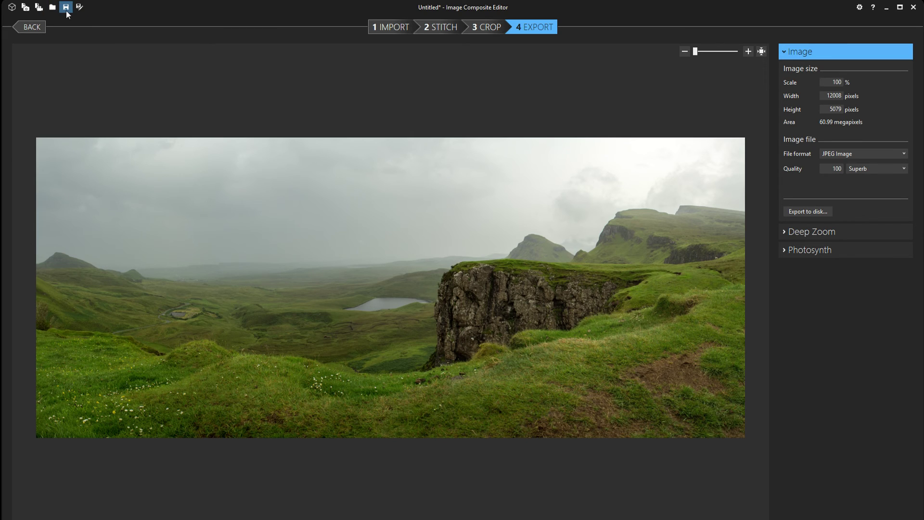
left_click(915, 8)
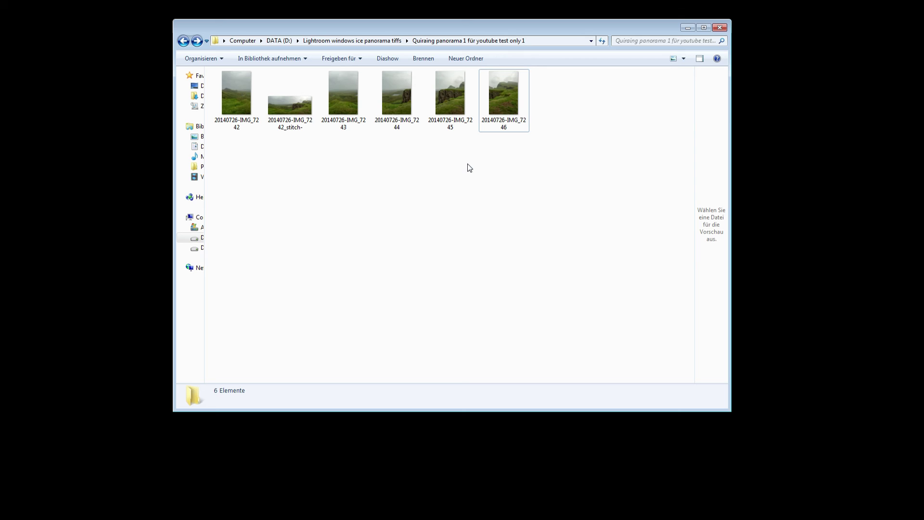
- Open the exported panorama 20140726-IMG_7242_stitch- from the source photos folder in Explorer
double_click(292, 102)
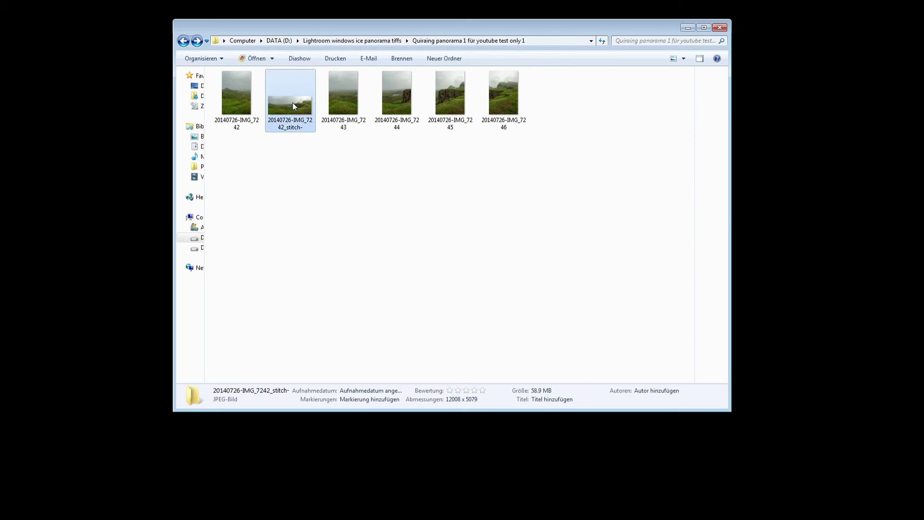